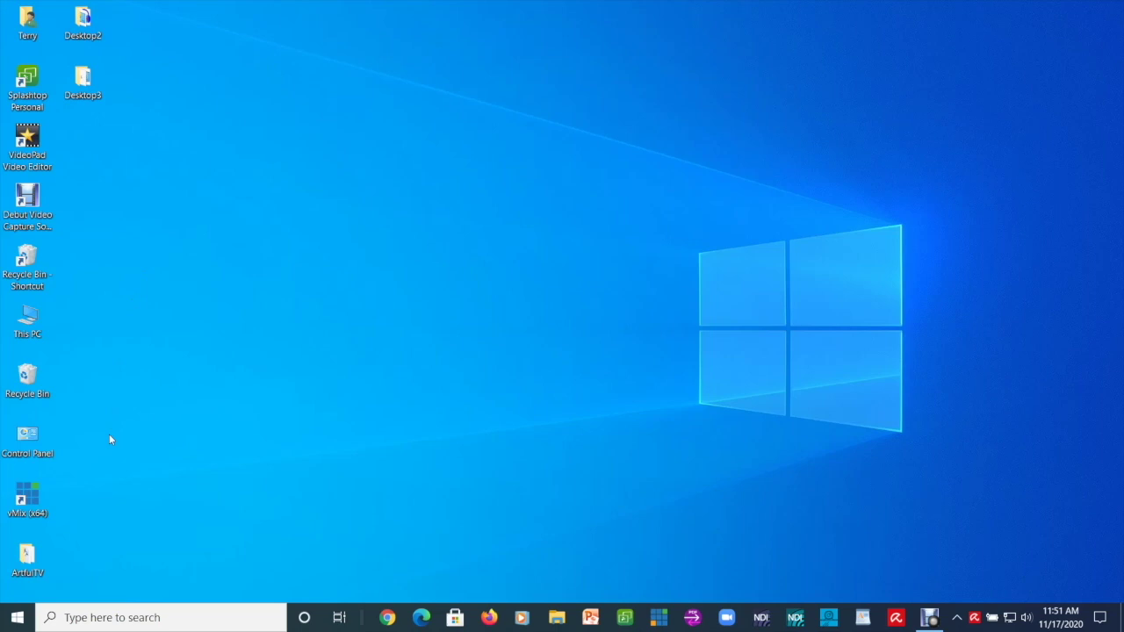
# Open File Explorer, browse to the empty untitled (E:) drive and bring up its context menu
pyautogui.click(74, 617)
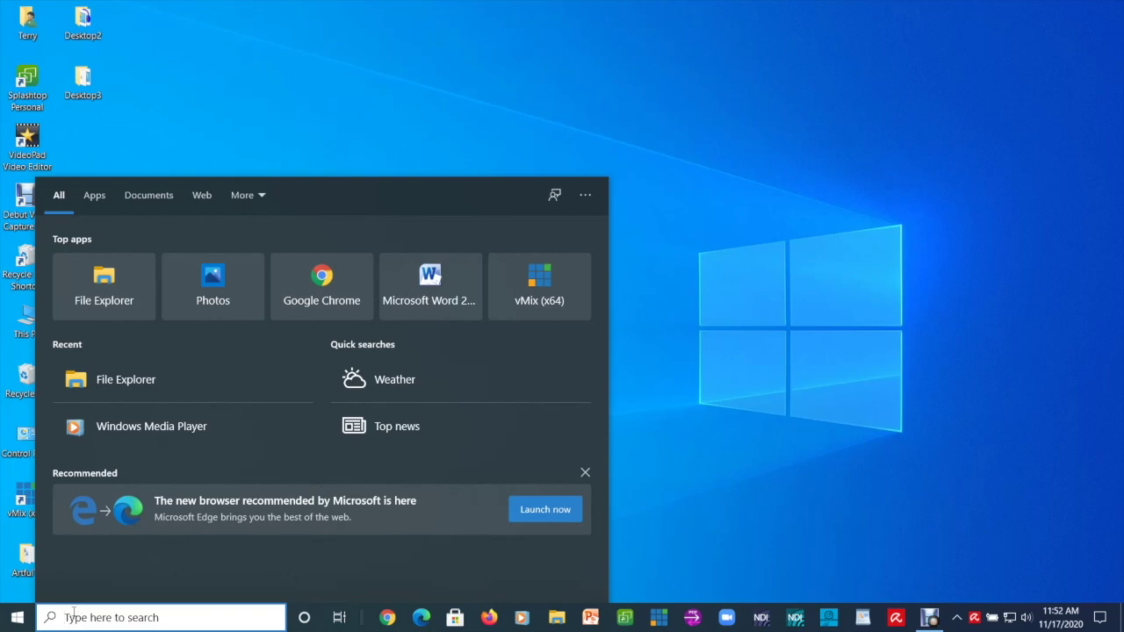
pyautogui.click(103, 299)
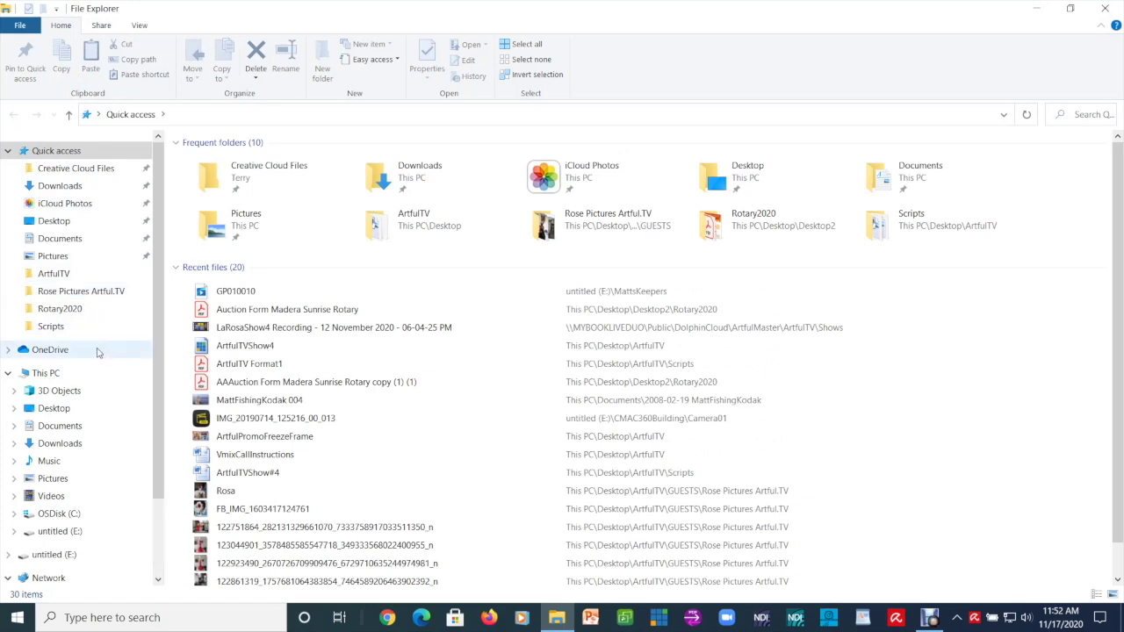
pyautogui.scroll(-1, 98, 353)
pyautogui.scroll(-1, 97, 353)
pyautogui.scroll(-2, 98, 354)
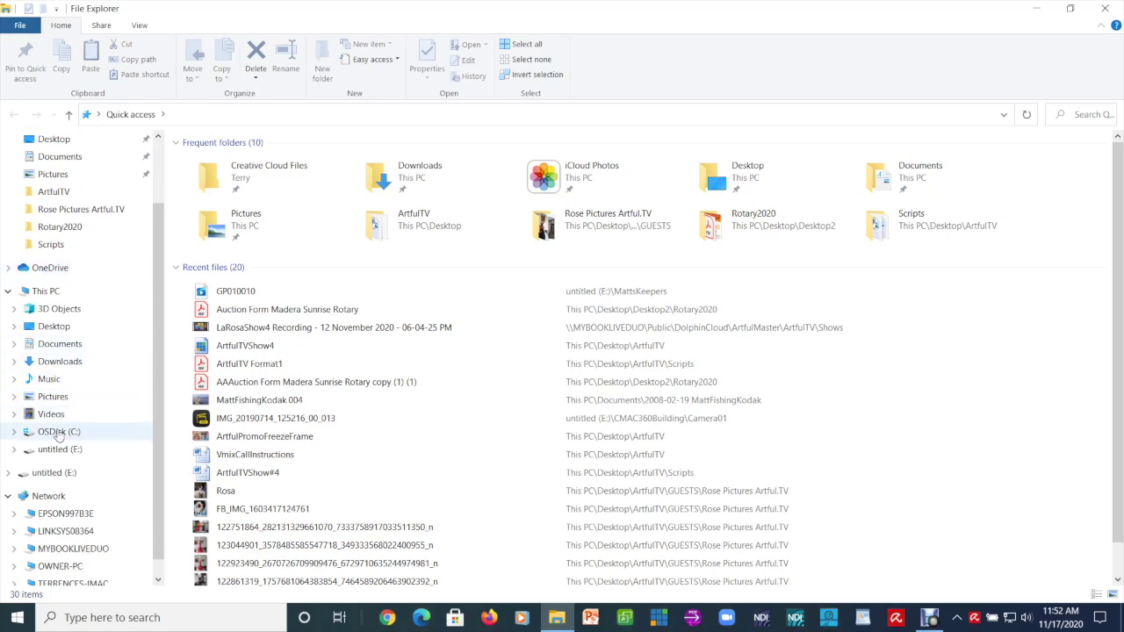
pyautogui.click(58, 432)
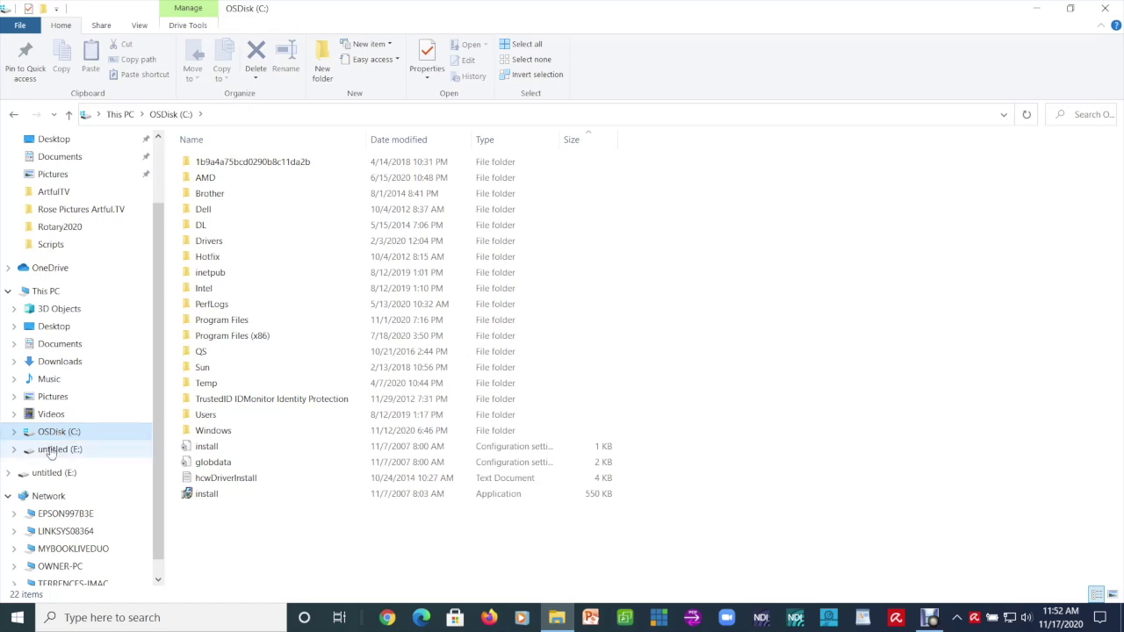
pyautogui.click(55, 451)
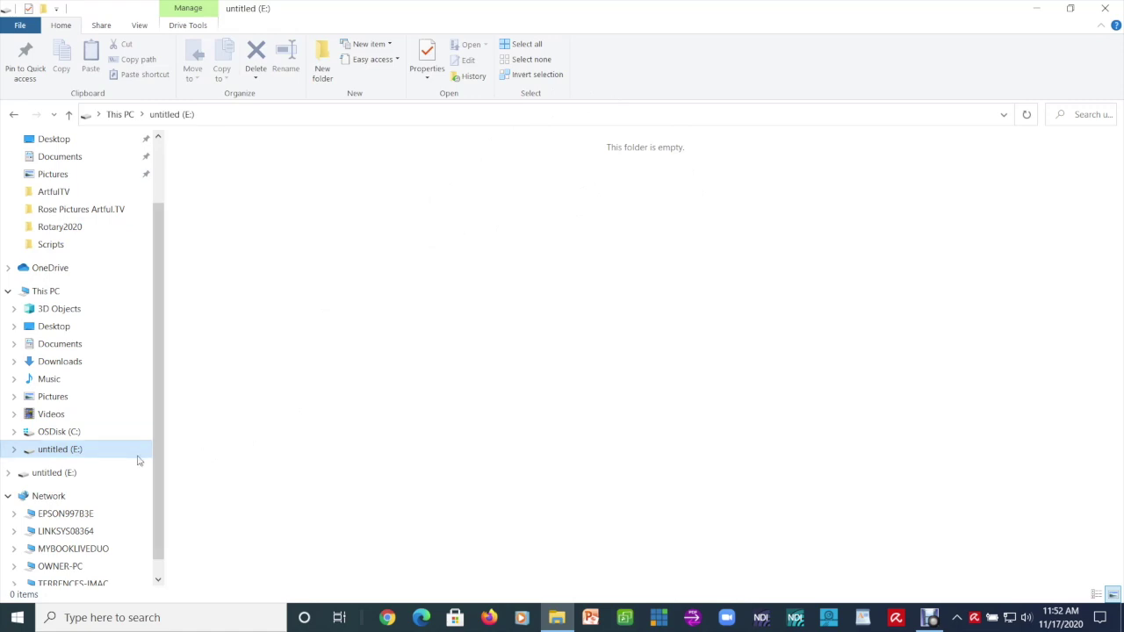
pyautogui.rightClick(103, 454)
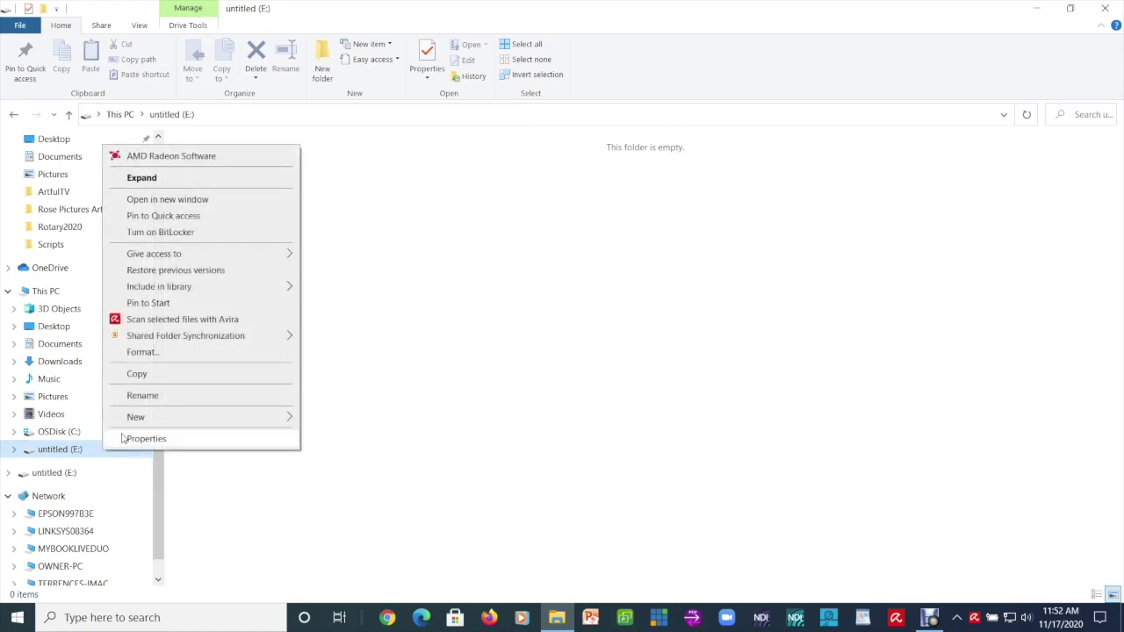
# Format the E: drive as exFAT with volume label 'Terry1TBEx' and start formatting
pyautogui.click(142, 352)
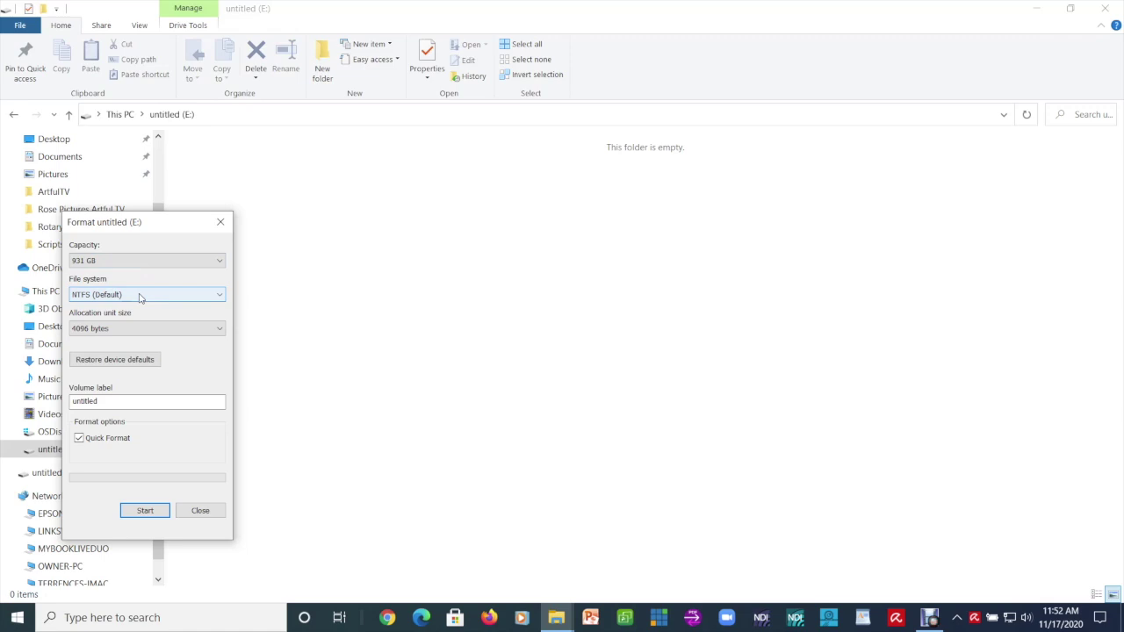
pyautogui.click(220, 299)
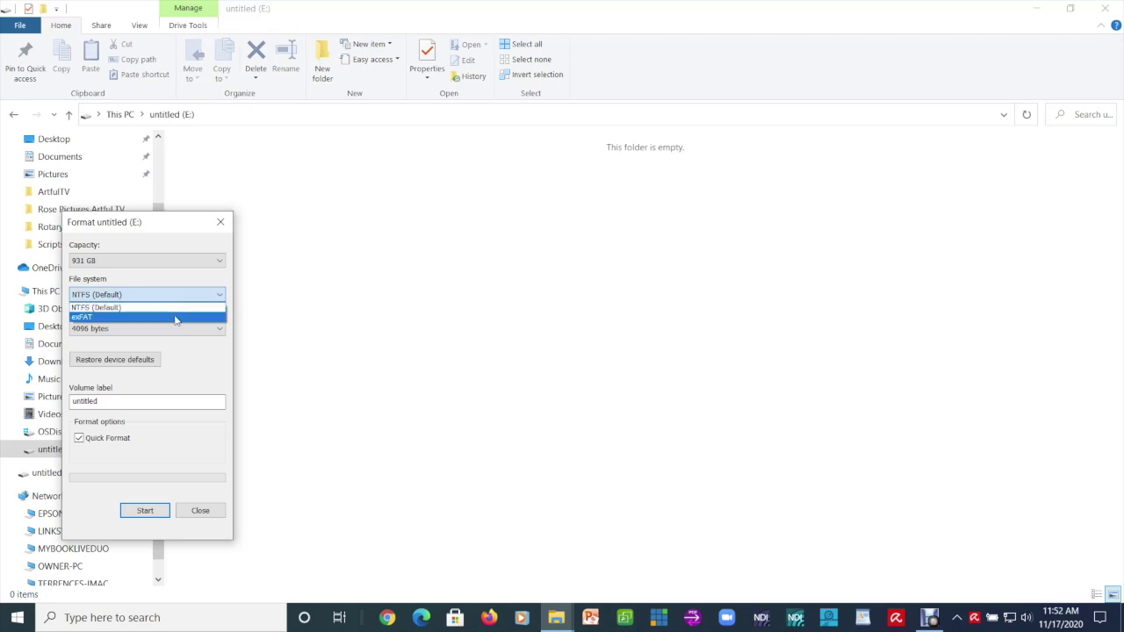
pyautogui.click(176, 318)
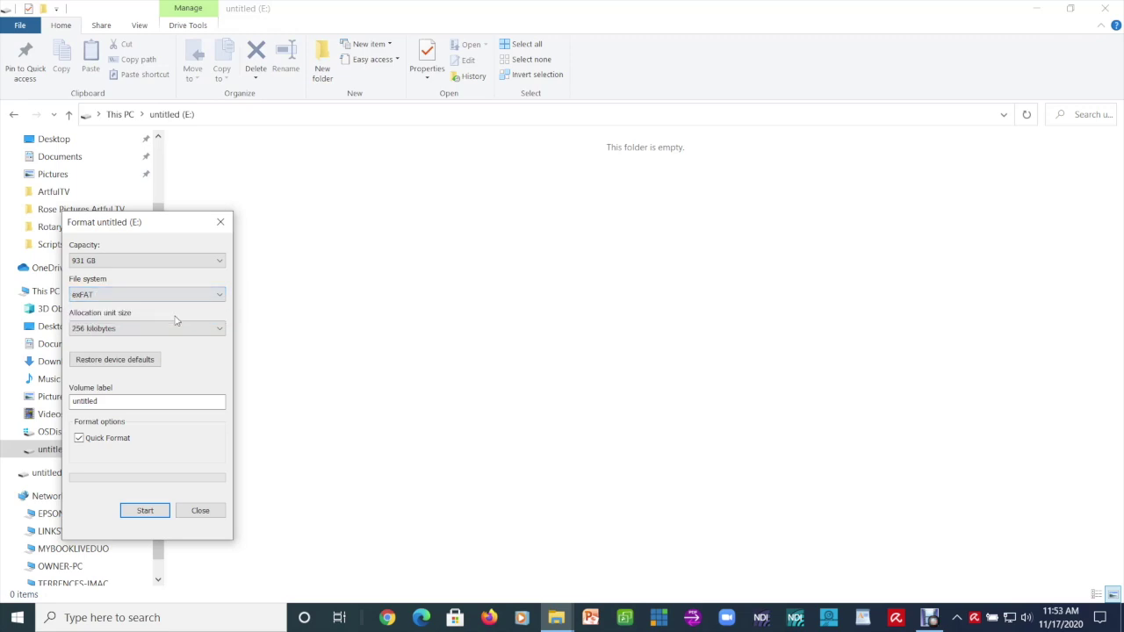
pyautogui.moveTo(105, 402); pyautogui.dragTo(2, 397)
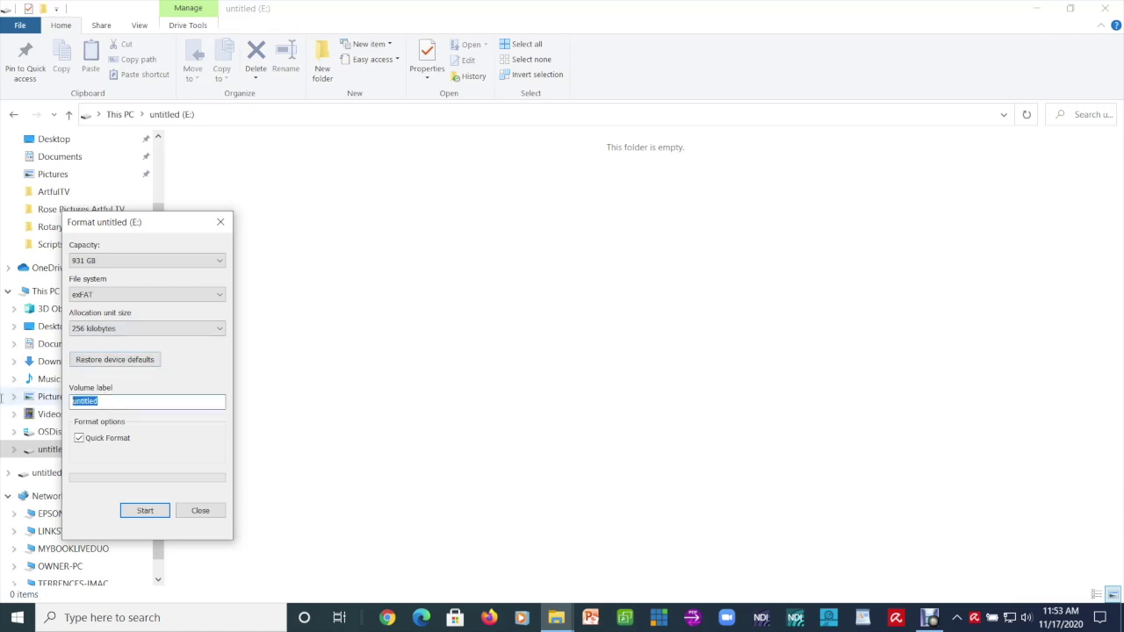
pyautogui.write('Terry1TBEx')
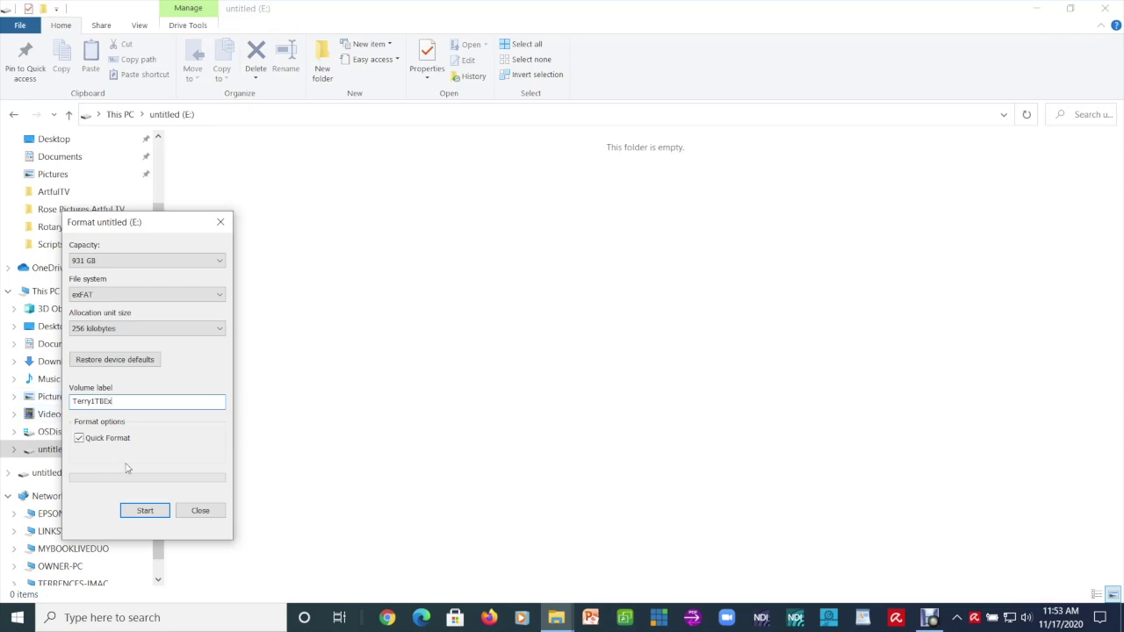
pyautogui.click(145, 512)
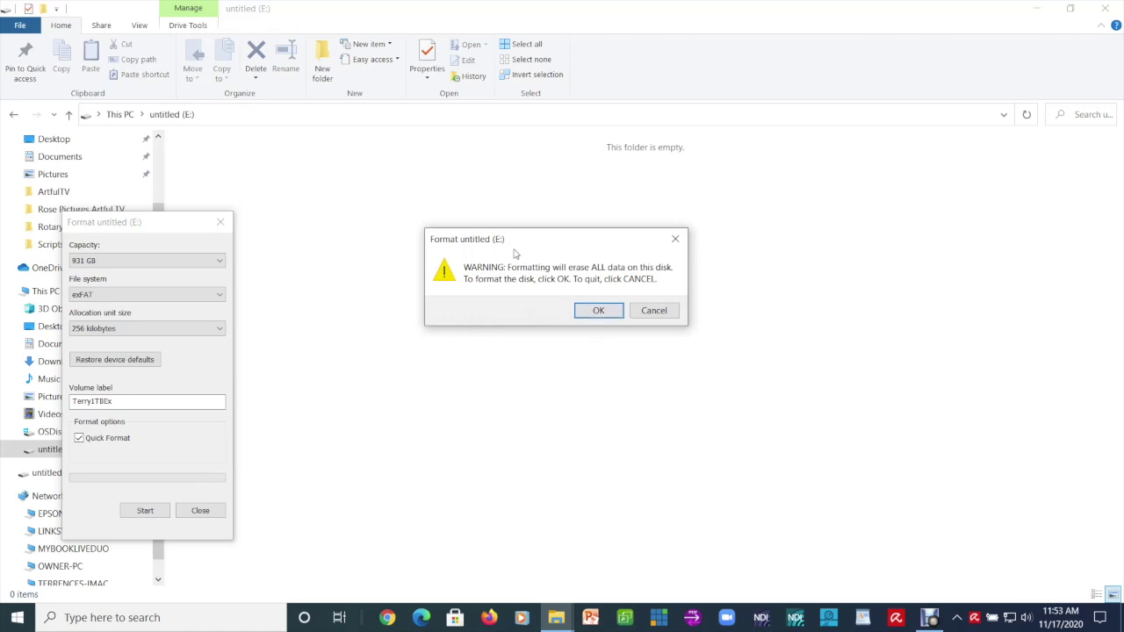
# Confirm erasing E:, acknowledge Format Complete, and close the Format window
pyautogui.click(598, 311)
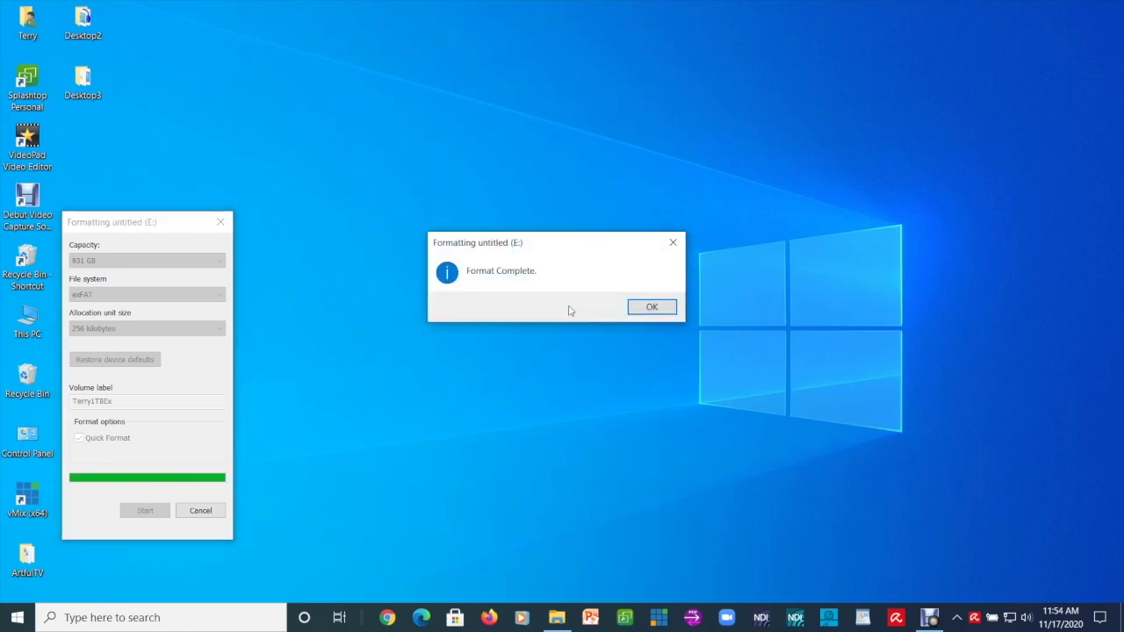
pyautogui.click(637, 309)
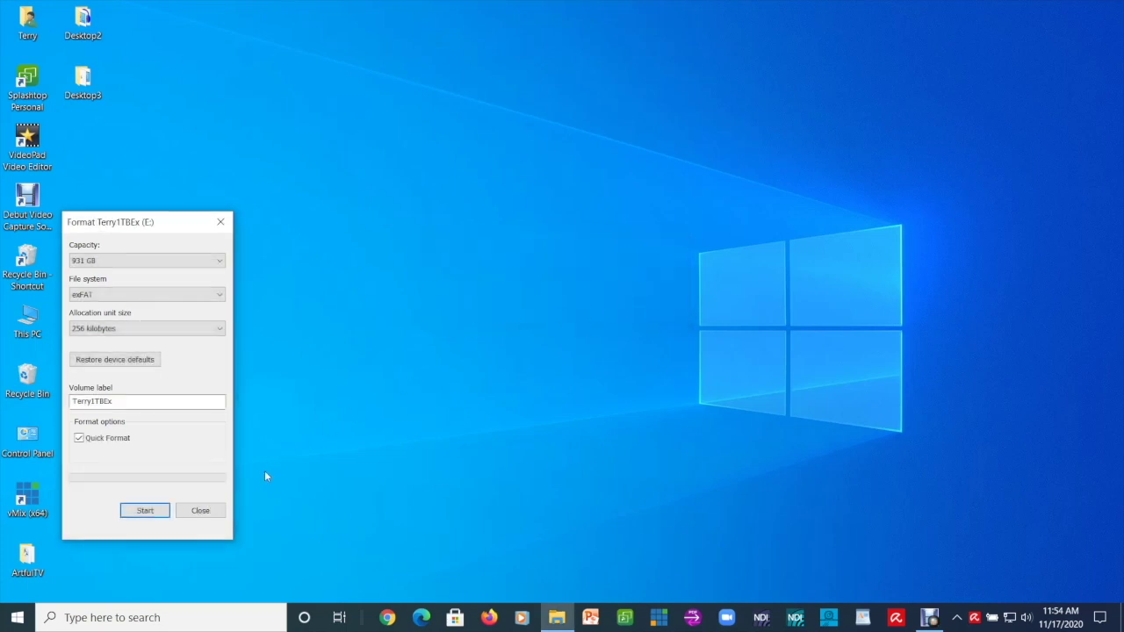
pyautogui.click(207, 508)
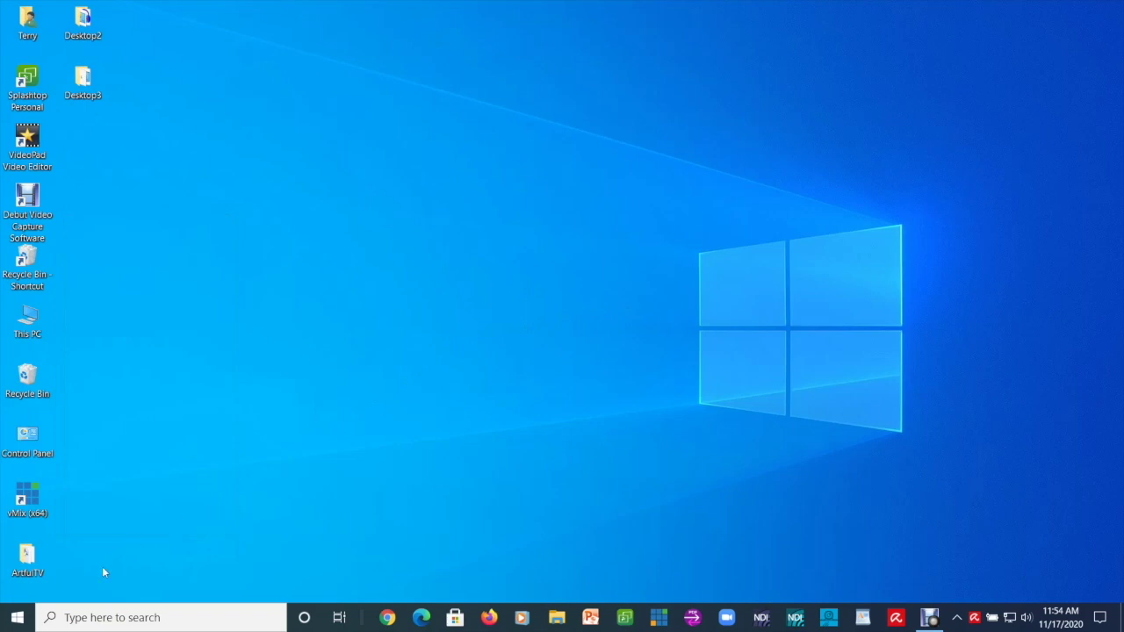
# Reopen File Explorer and scroll the navigation pane to the renamed Terry1TBEx (E:) drive
pyautogui.click(96, 617)
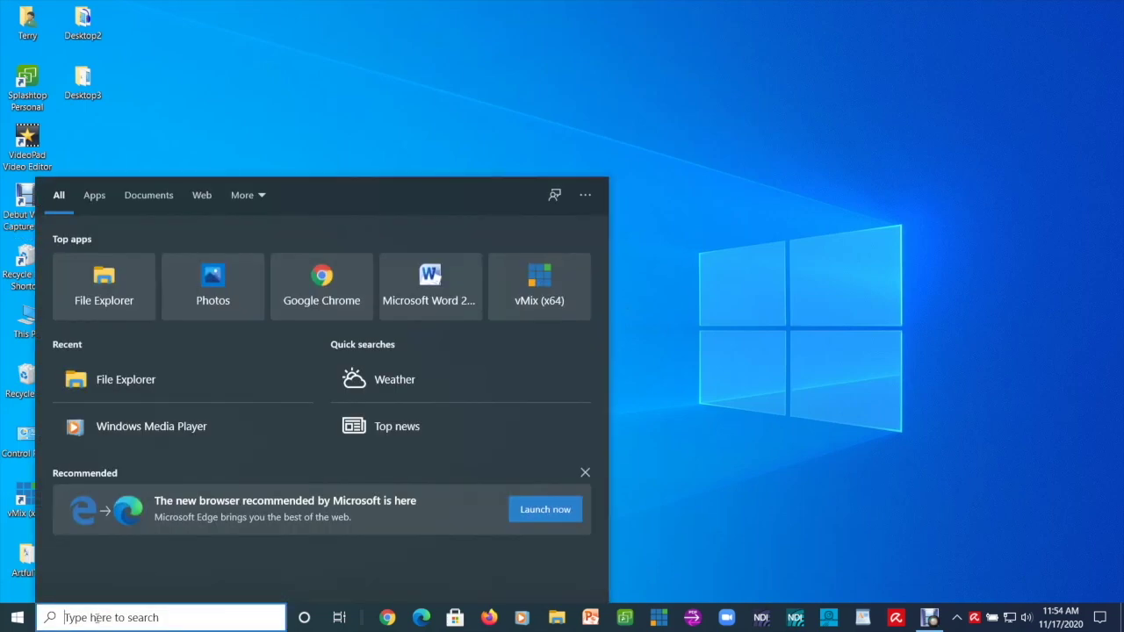
pyautogui.click(121, 307)
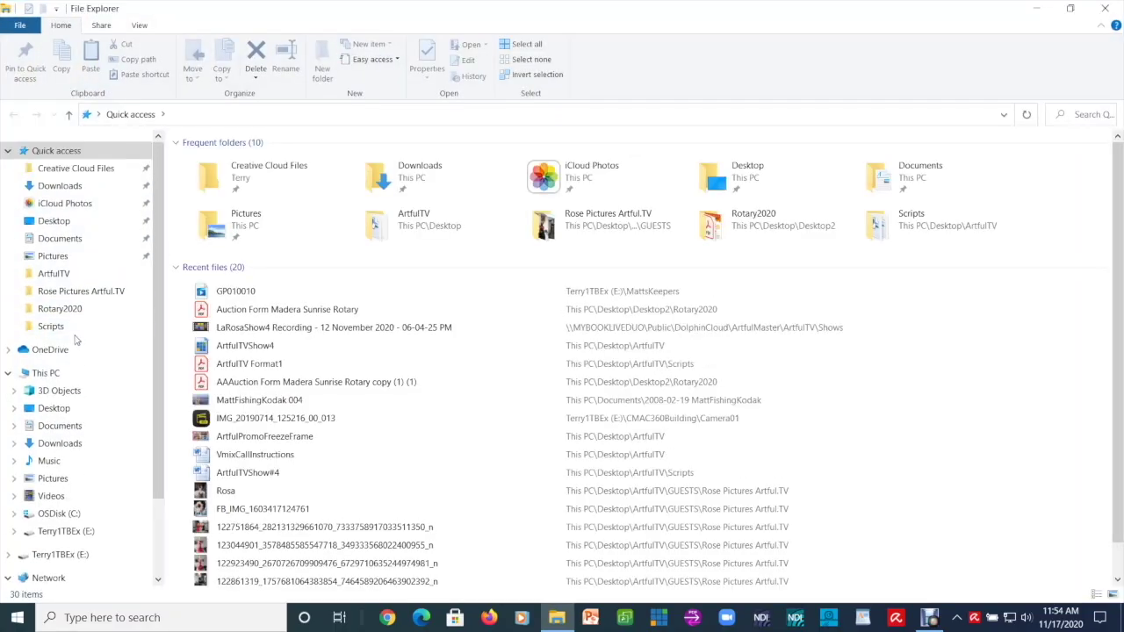
pyautogui.scroll(-1, 74, 343)
pyautogui.scroll(-1, 74, 342)
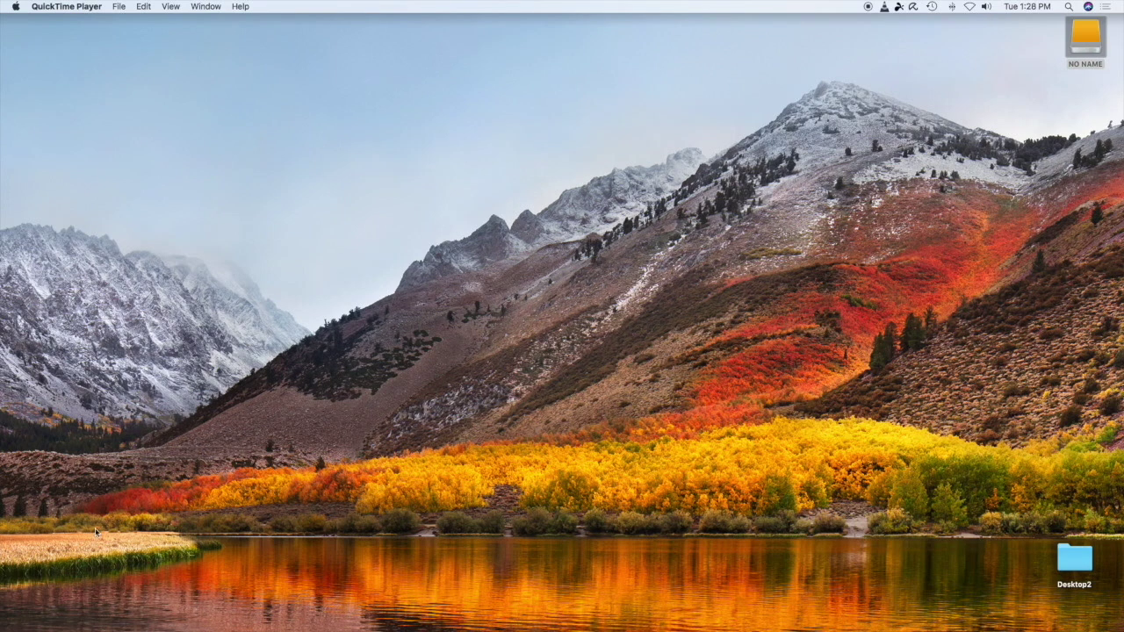
# Open Finder and view the empty NO NAME drive under Devices
pyautogui.click(46, 620)
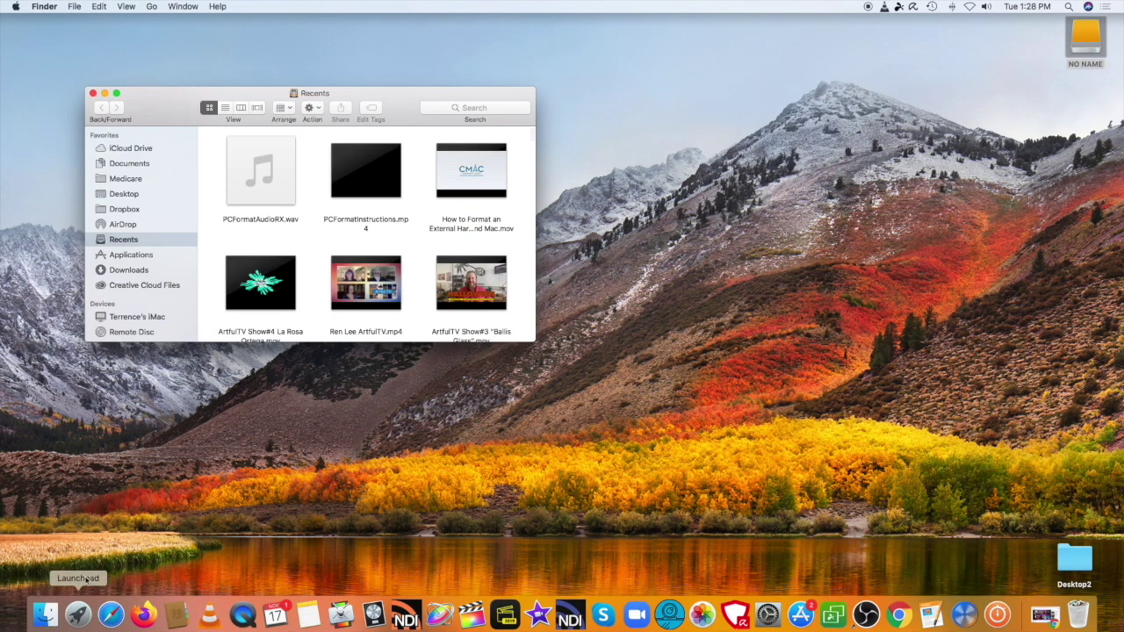
pyautogui.scroll(-3, 167, 275)
pyautogui.click(141, 281)
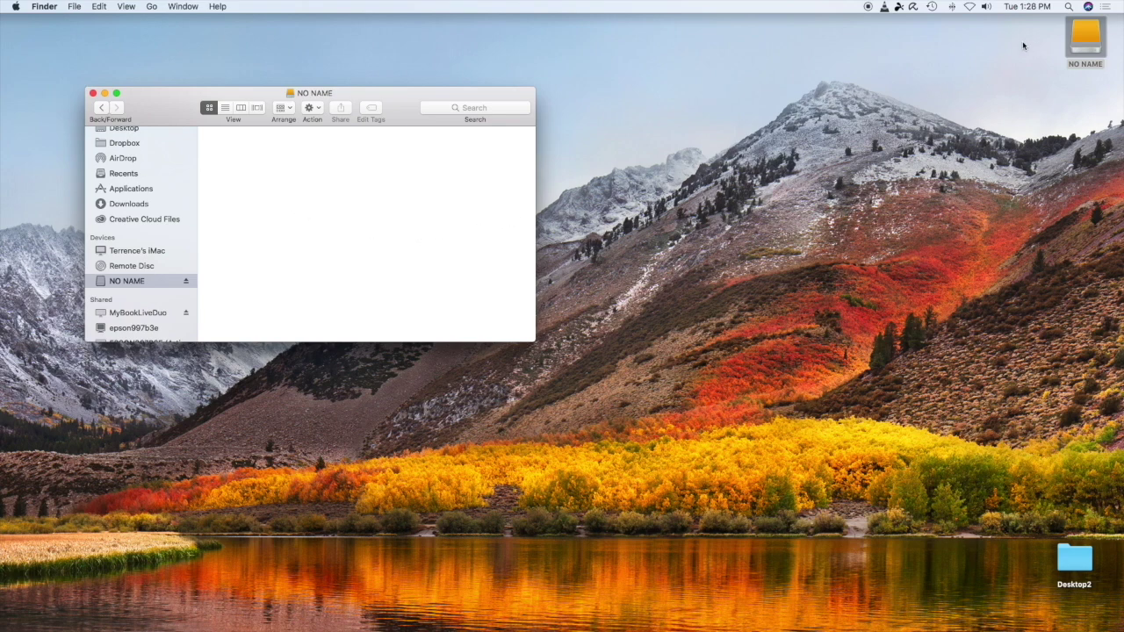
# Launch Disk Utility through a Spotlight search for 'disk ut'
pyautogui.click(1069, 7)
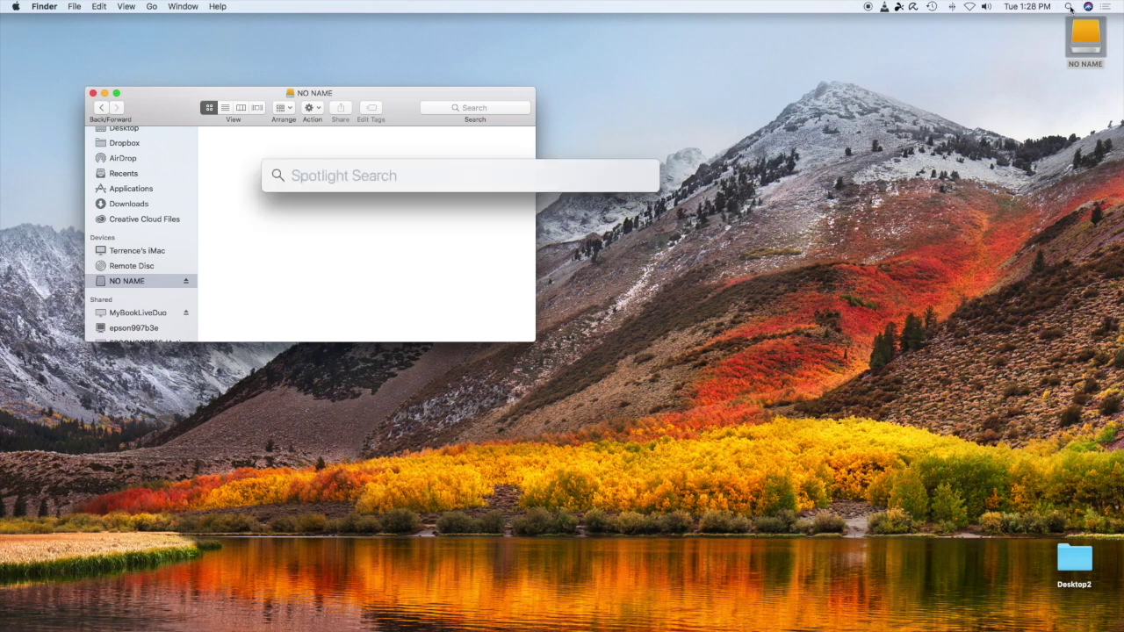
pyautogui.write('disk')
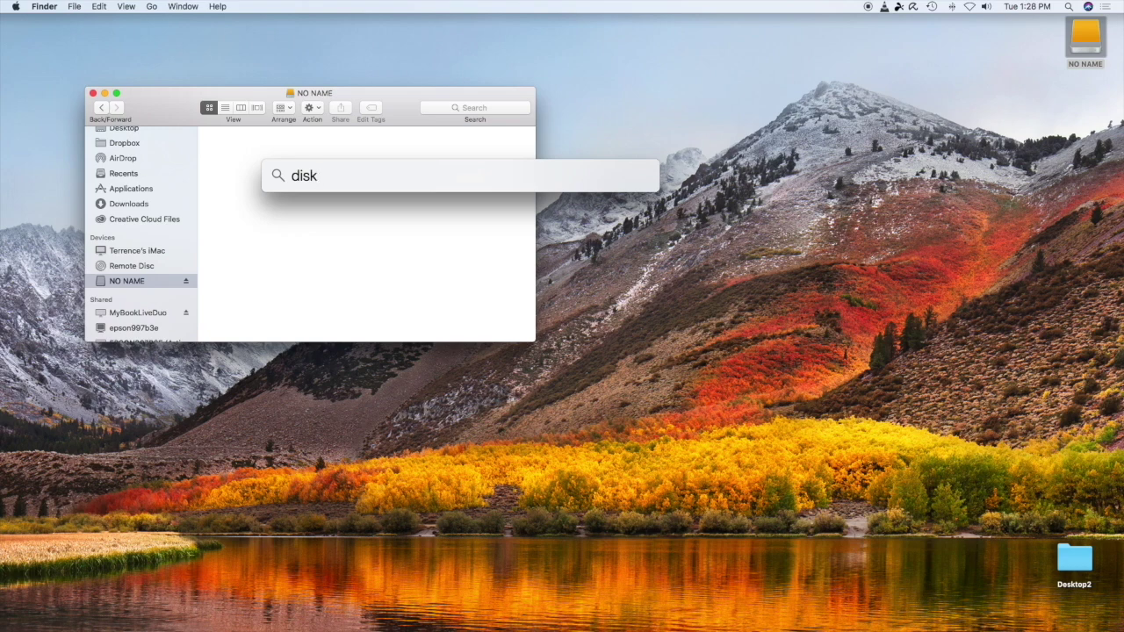
pyautogui.write(' util')
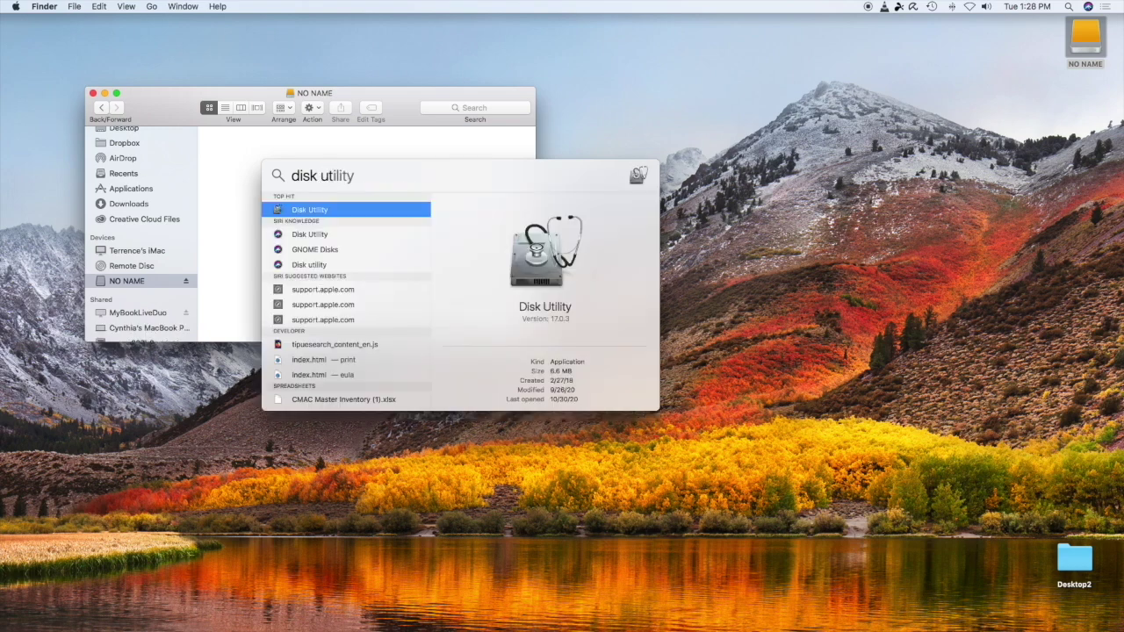
pyautogui.press('Return')
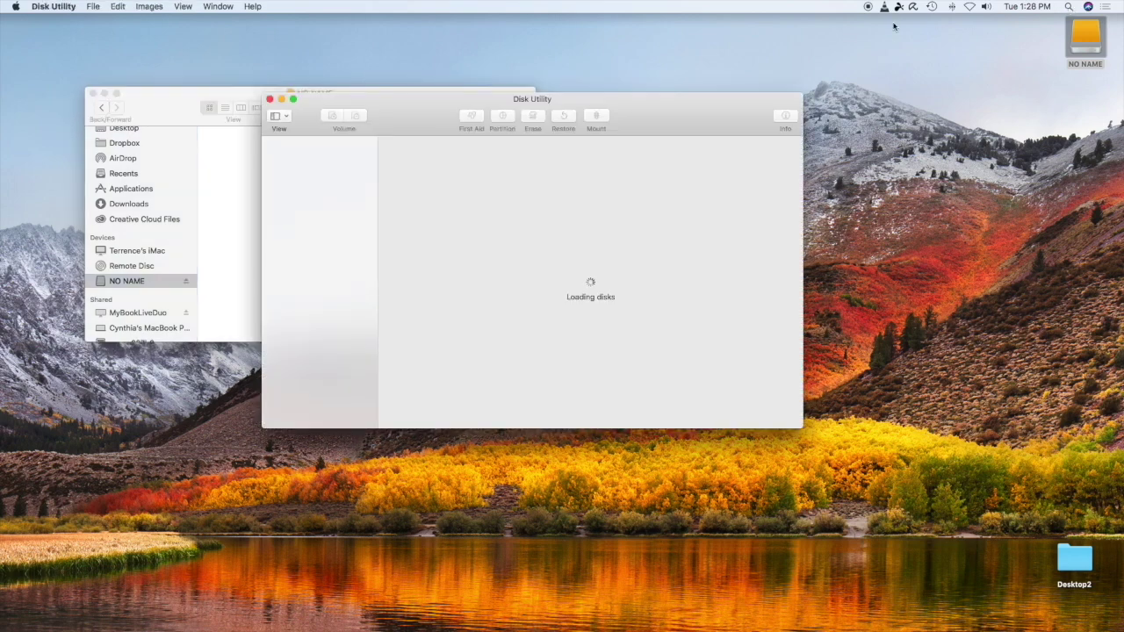
# Select the external NO NAME drive in Disk Utility and open its Erase sheet
pyautogui.moveTo(223, 92); pyautogui.dragTo(166, 69)
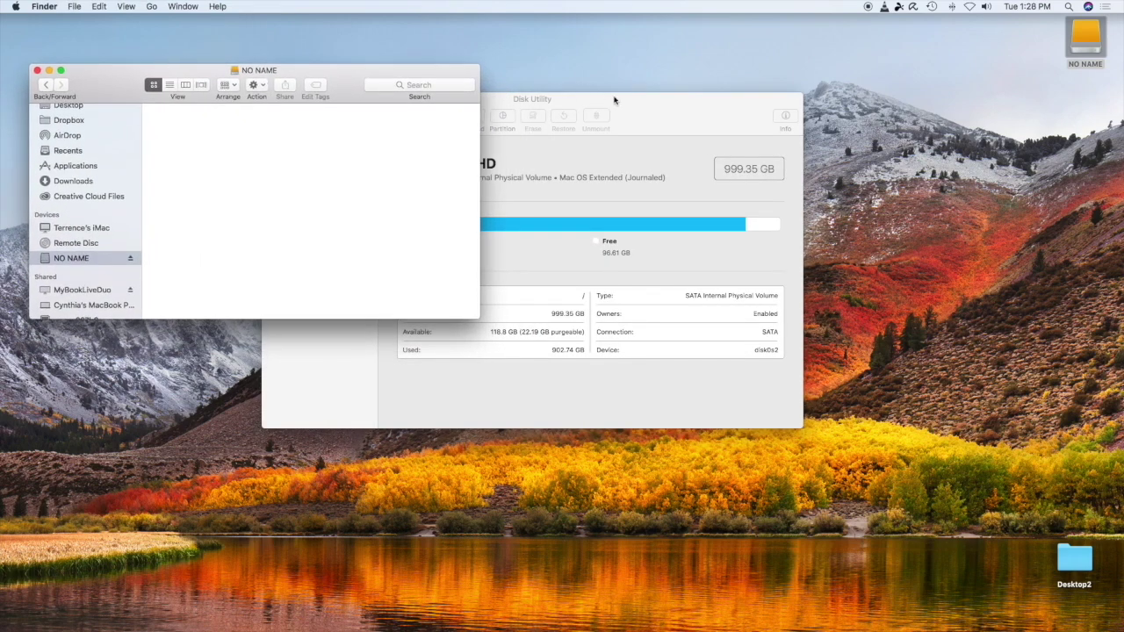
pyautogui.click(645, 104)
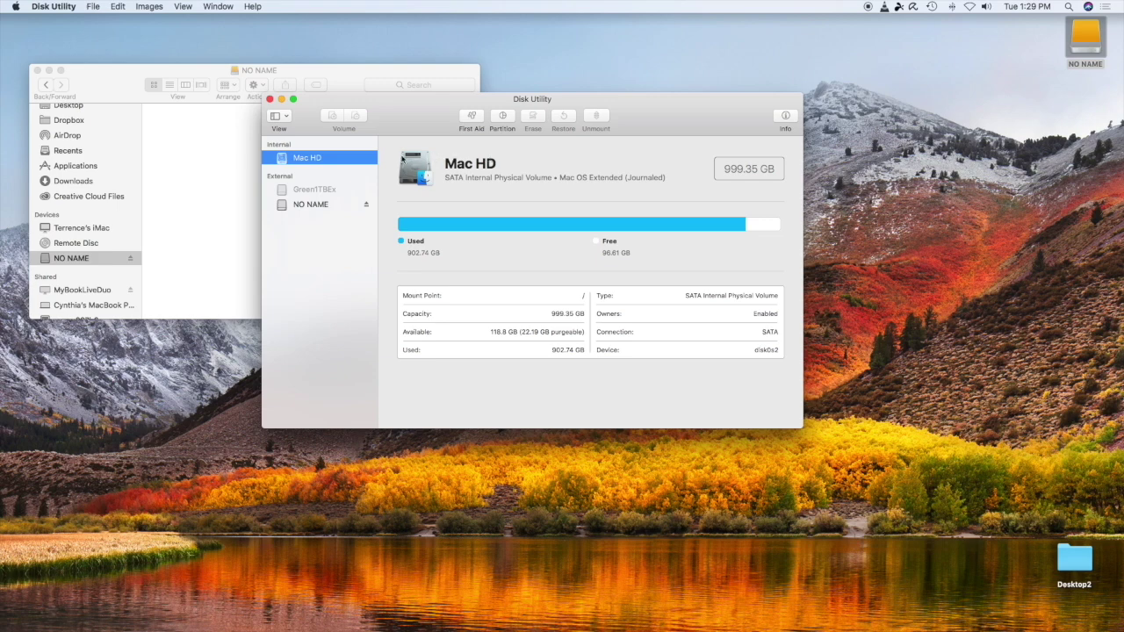
pyautogui.click(309, 206)
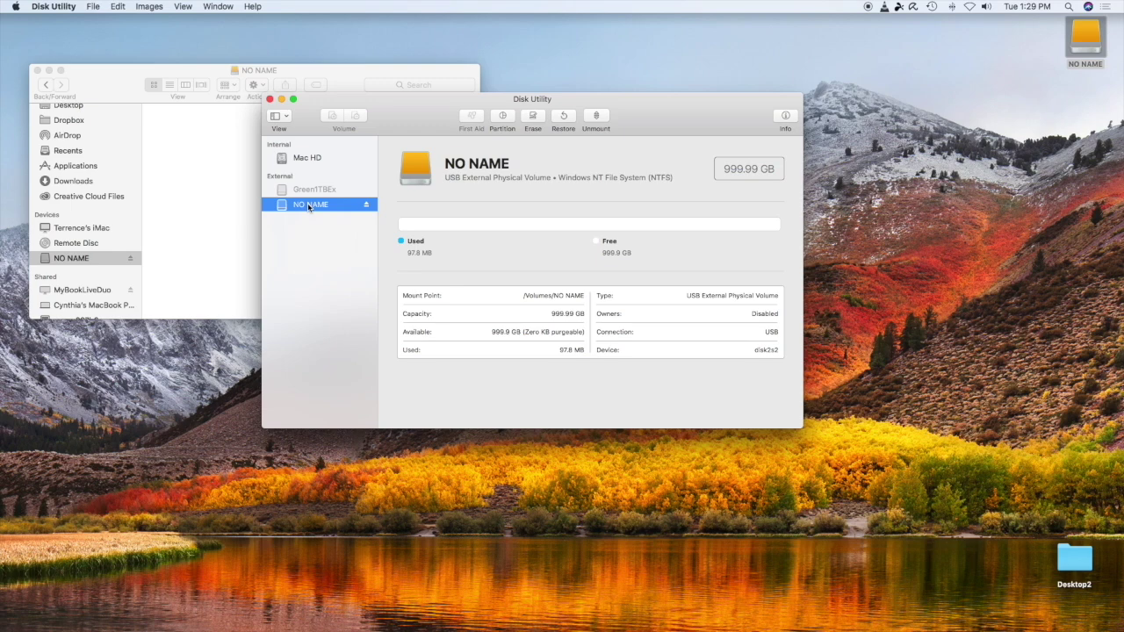
pyautogui.click(533, 118)
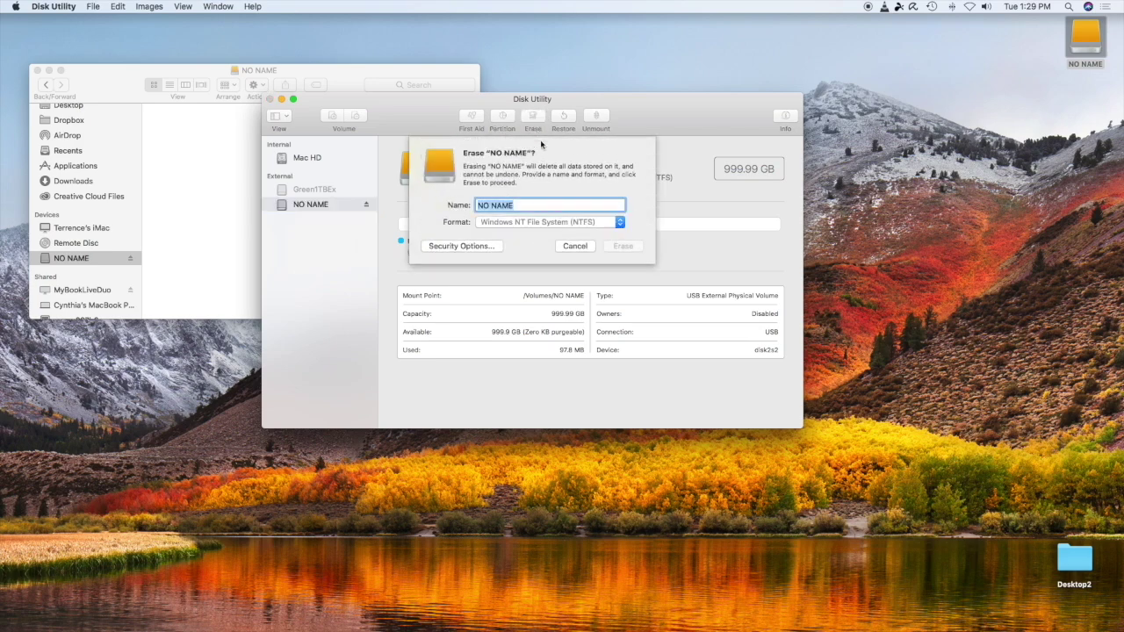
# Erase NO NAME with ExFAT format and the name Terry1TBEx
pyautogui.click(620, 224)
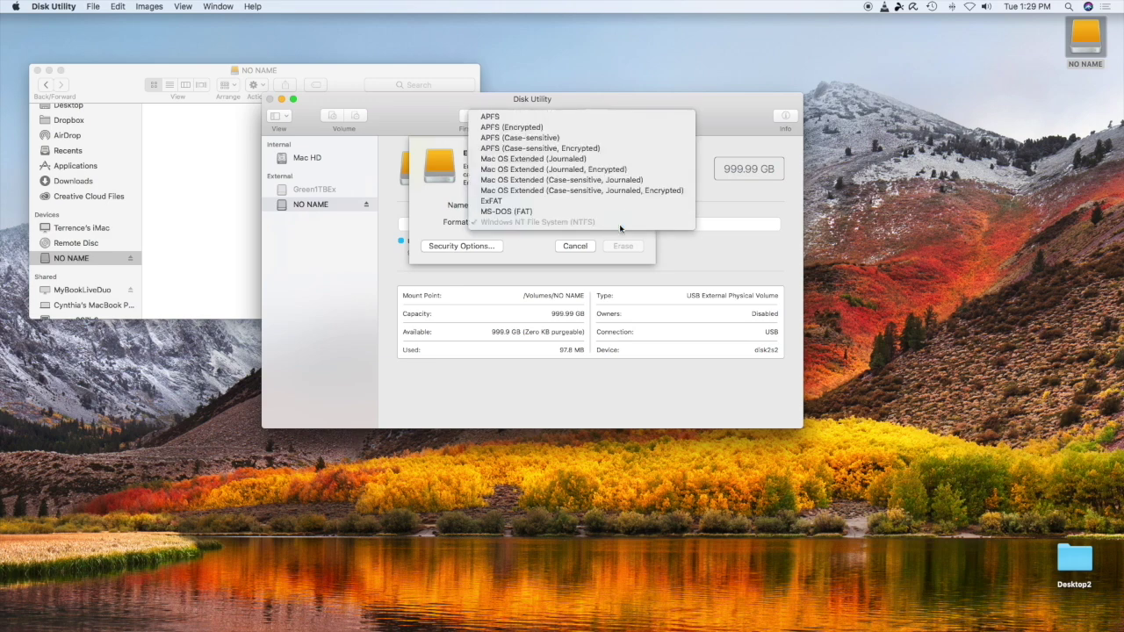
pyautogui.click(531, 204)
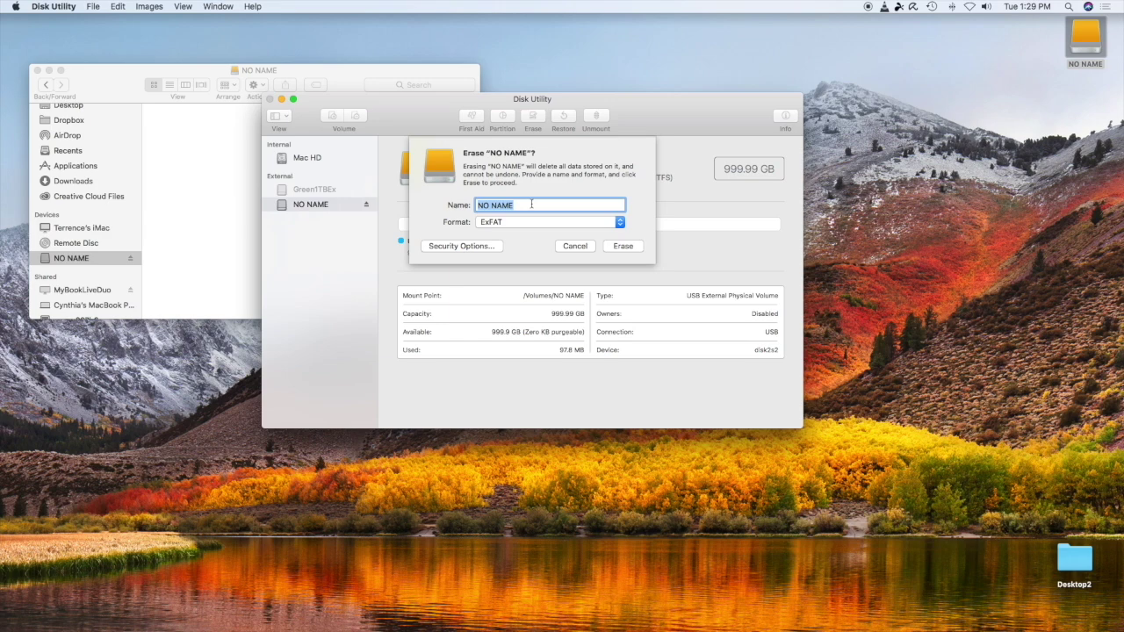
pyautogui.write('Terry1TBEx')
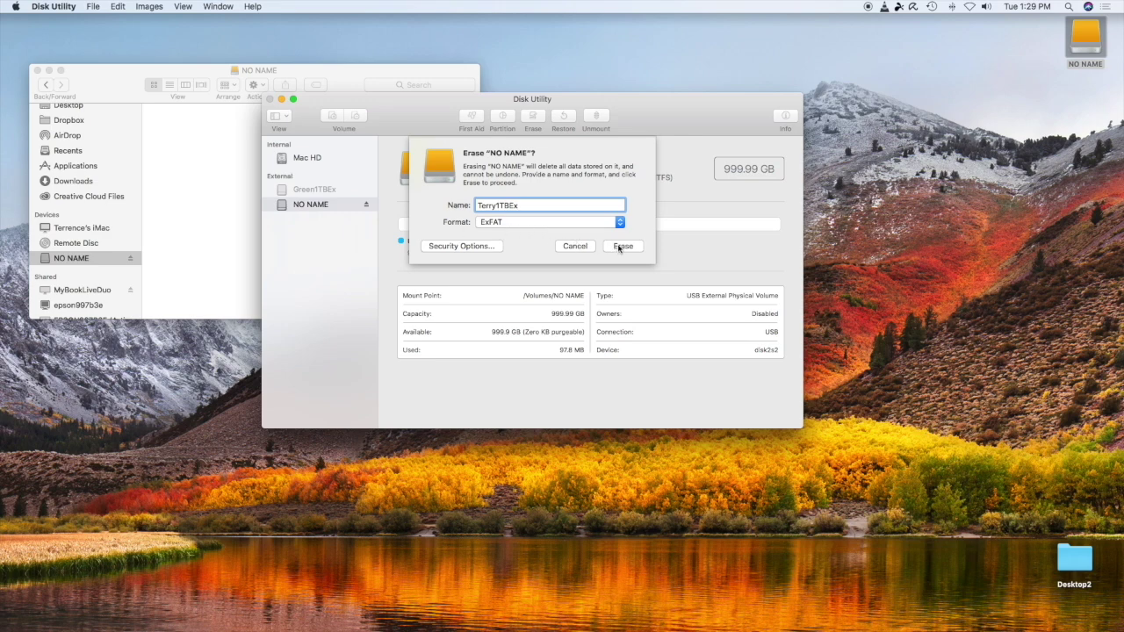
pyautogui.click(621, 247)
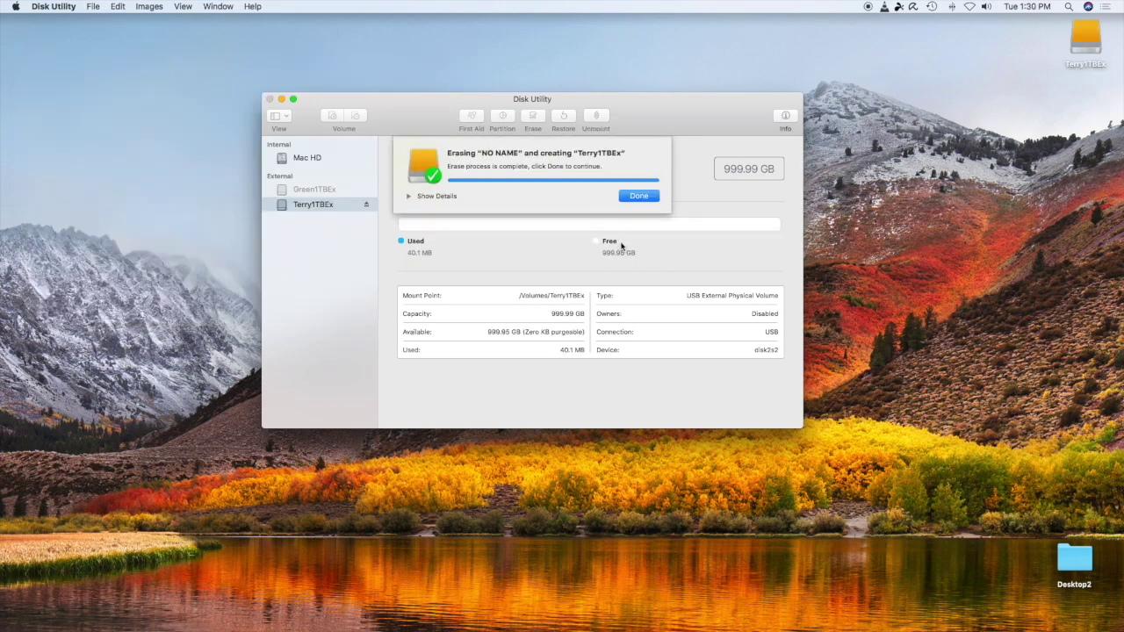
# Dismiss the erase notice and select Terry1TBEx to view its ExFAT details
pyautogui.click(639, 196)
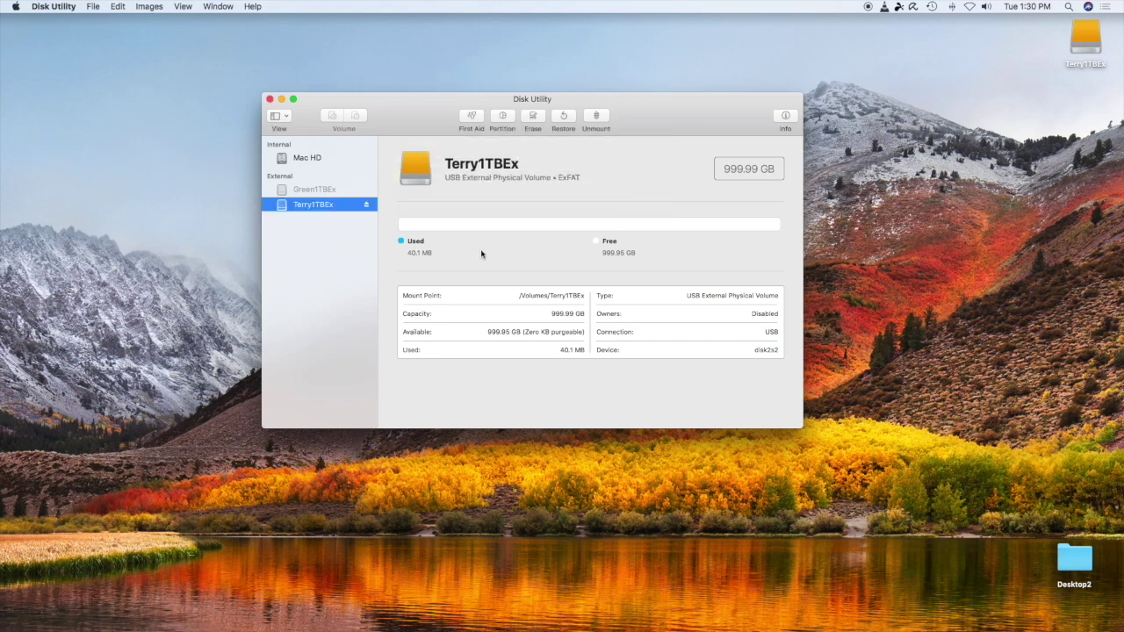
pyautogui.click(306, 208)
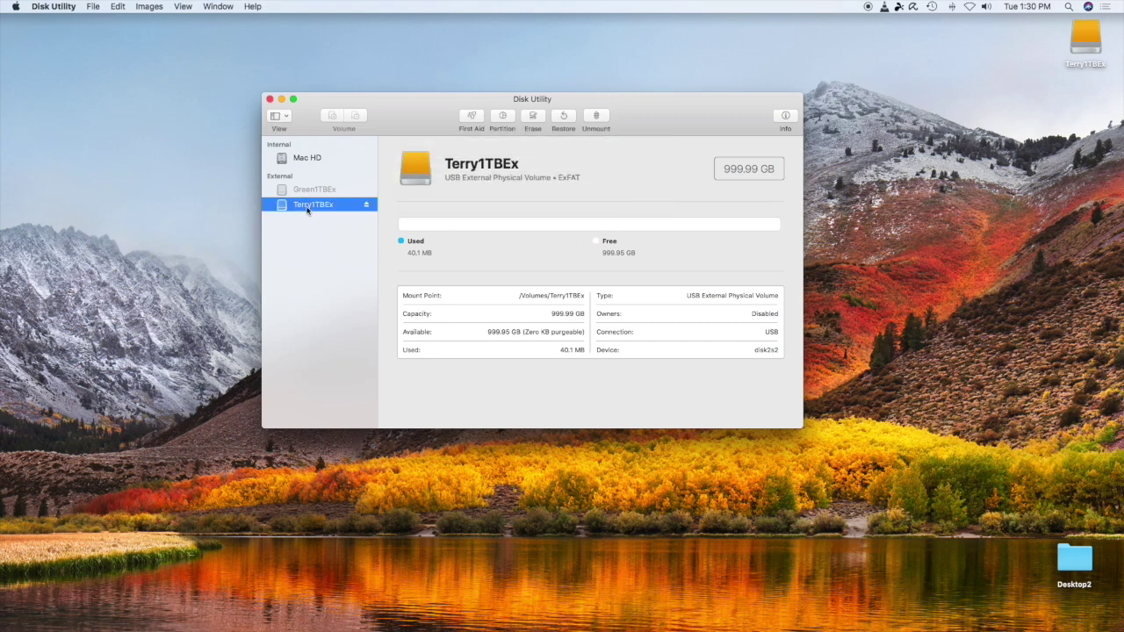